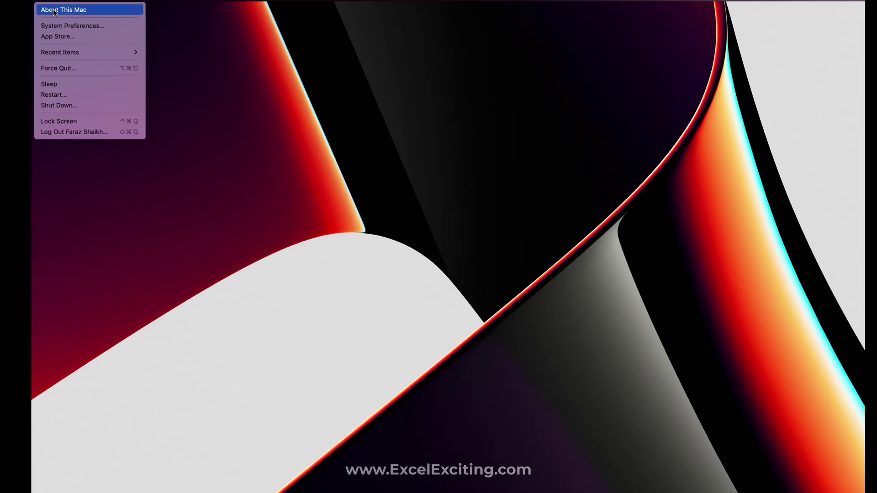
# Review this Mac's details in About This Mac, then bring up office.com's sign-in page.
pyautogui.click(63, 9)
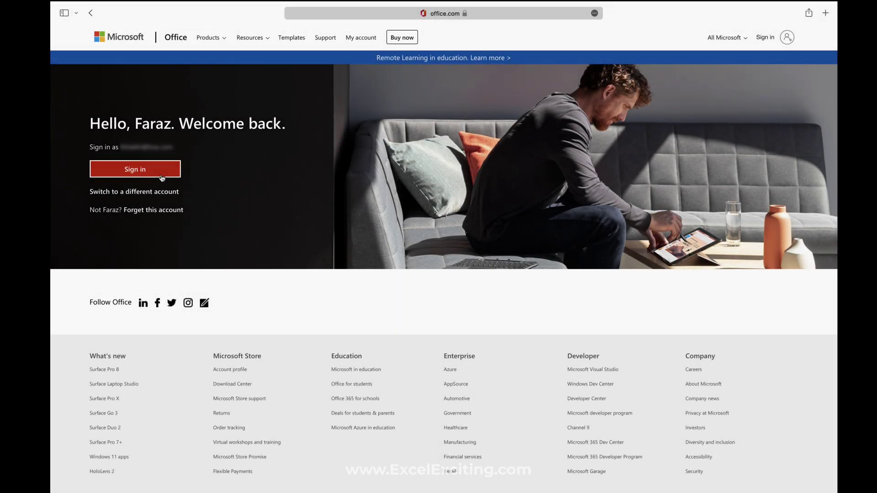
# Sign in to Office.com and download the 1.91 GB Office installer package.
pyautogui.click(160, 174)
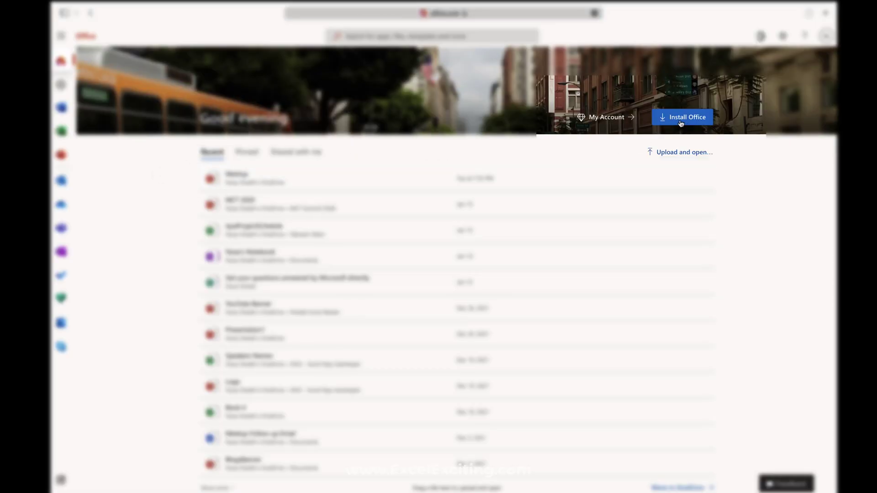
pyautogui.click(698, 123)
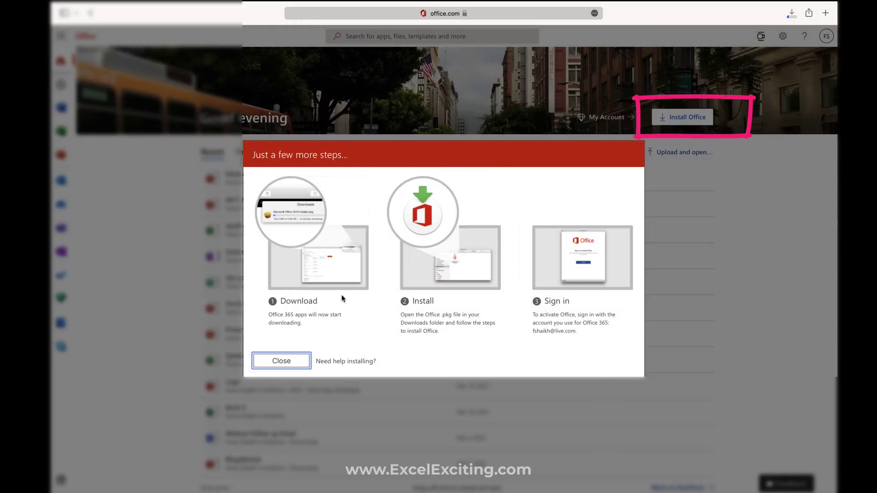
pyautogui.click(281, 361)
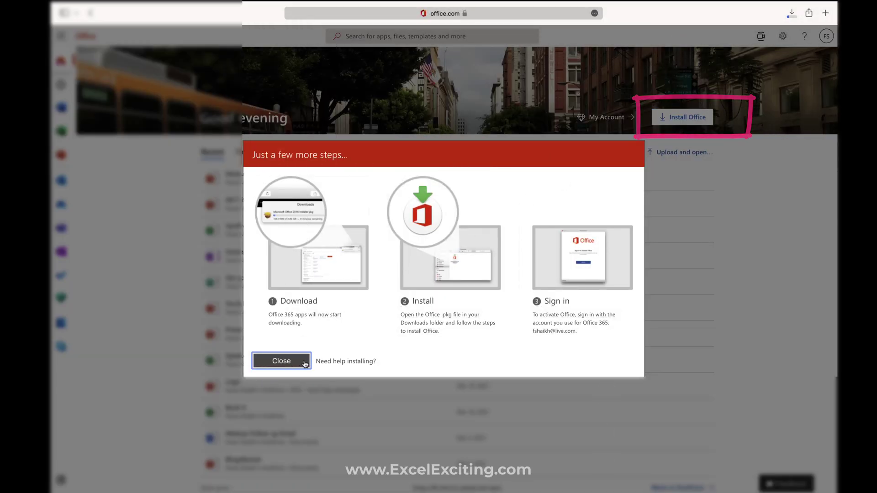
pyautogui.click(792, 14)
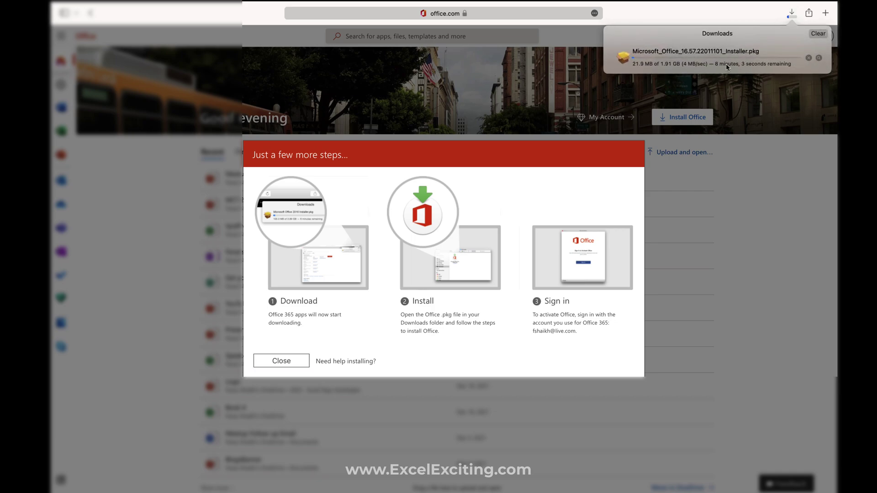
pyautogui.click(809, 61)
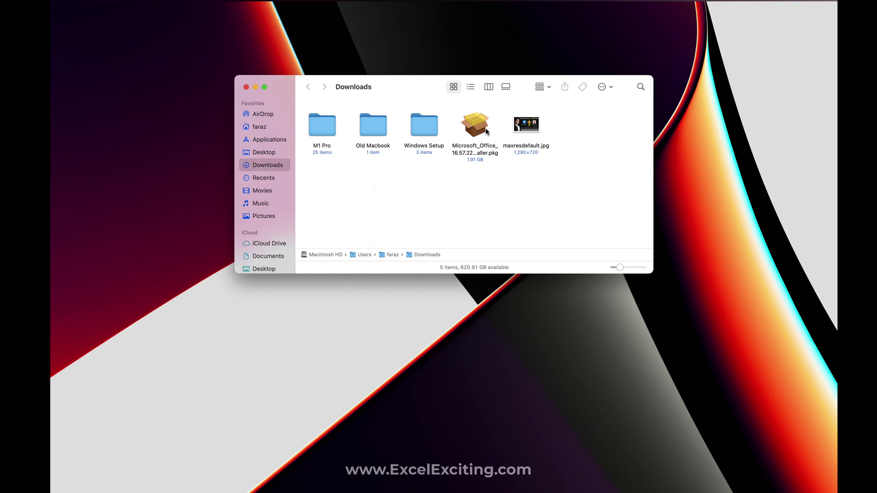
# Run the Office installer package, accepting the license and authorizing with the password, then trash it.
pyautogui.click(479, 126)
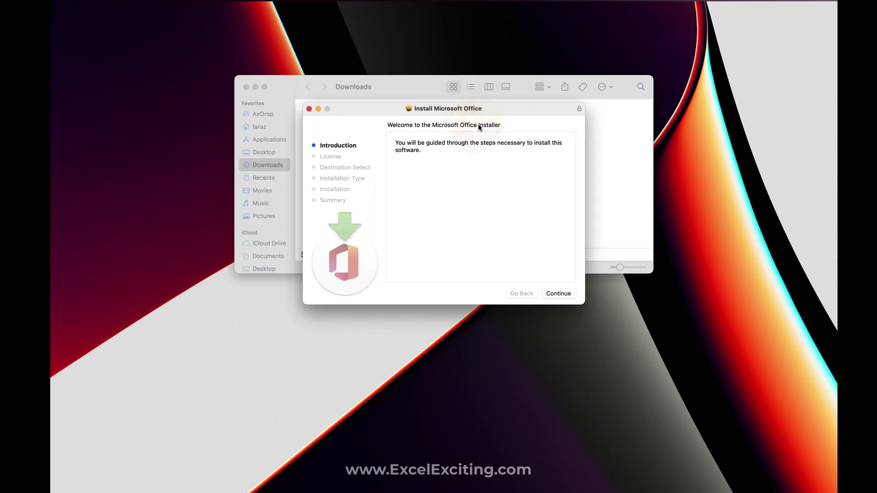
pyautogui.click(558, 294)
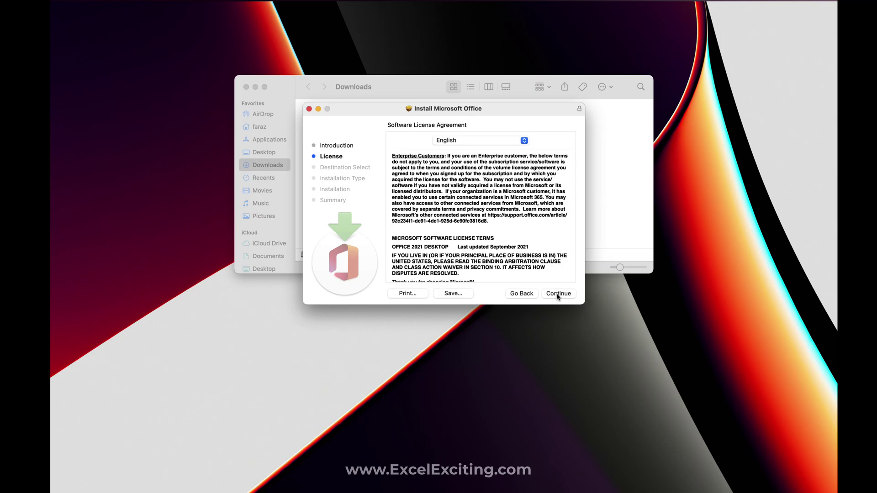
pyautogui.click(558, 293)
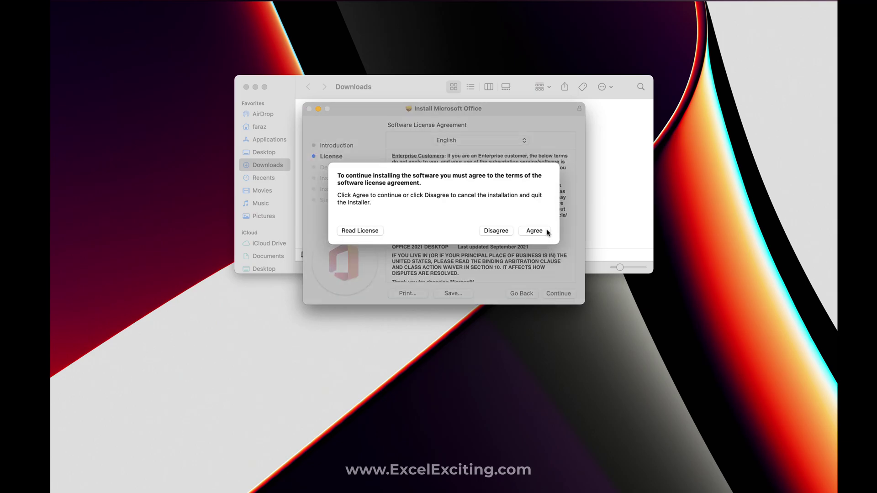
pyautogui.click(536, 224)
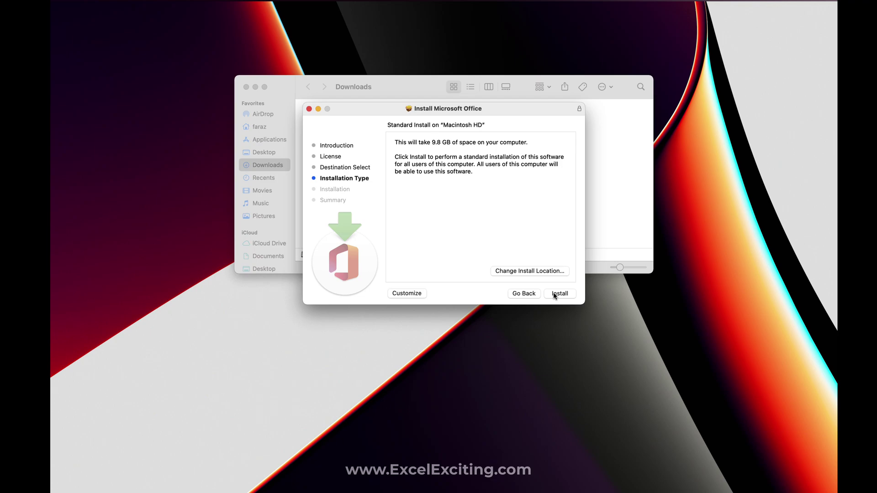
pyautogui.click(558, 293)
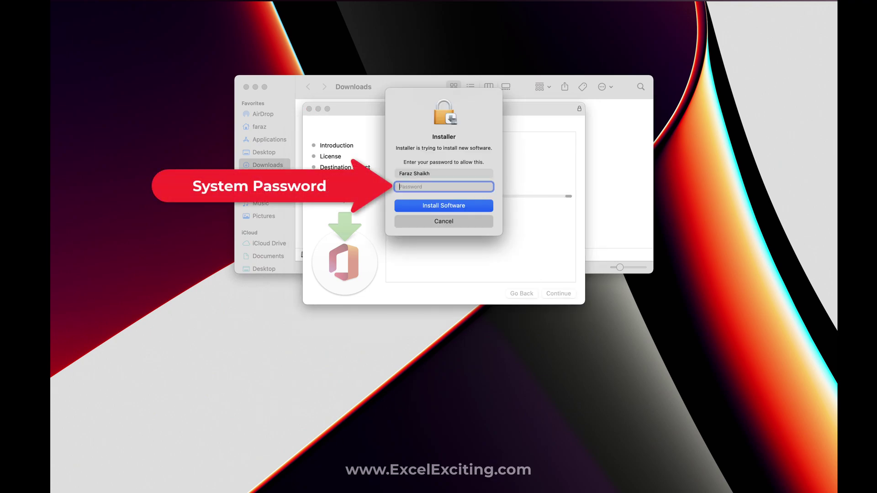
pyautogui.write('••••••••••')
pyautogui.press('Return')
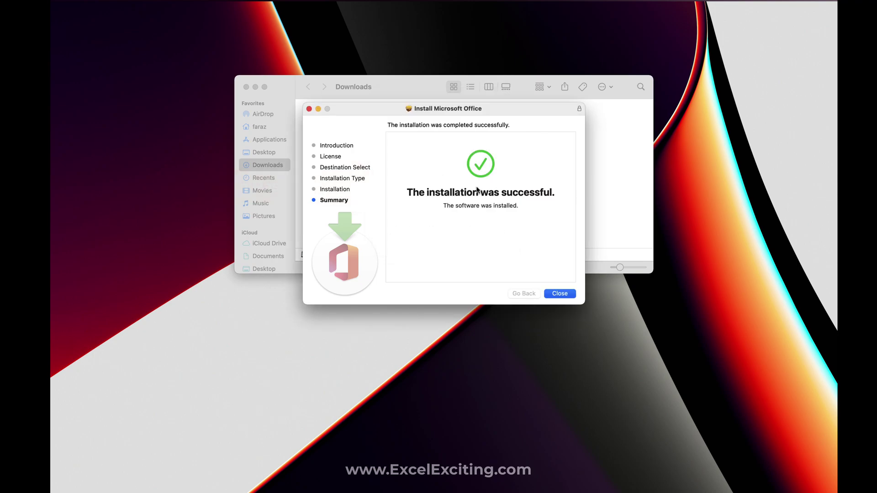
pyautogui.click(559, 293)
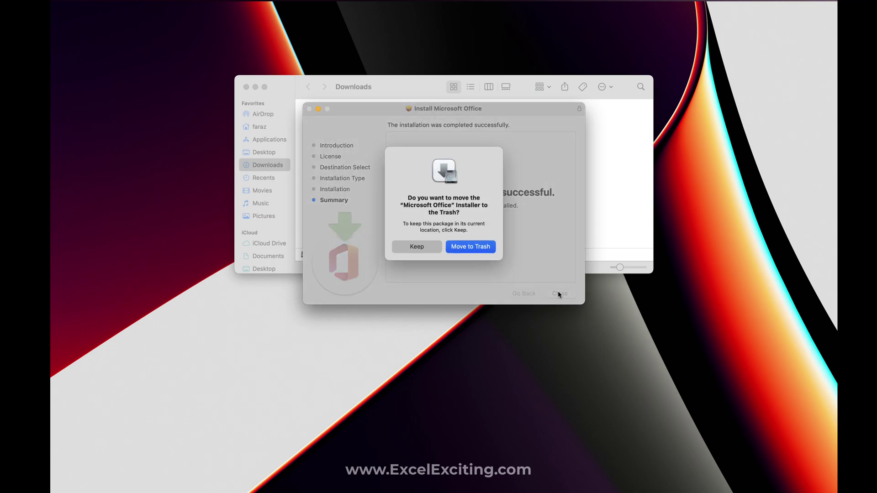
pyautogui.click(473, 248)
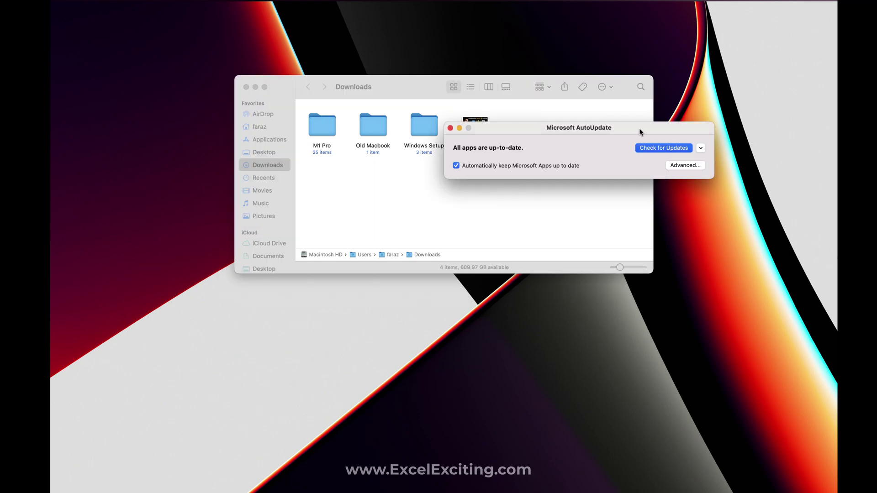
# Expand AutoUpdate's app list showing Edge, Excel, OneNote, Outlook, PowerPoint and Word up to date.
pyautogui.click(700, 149)
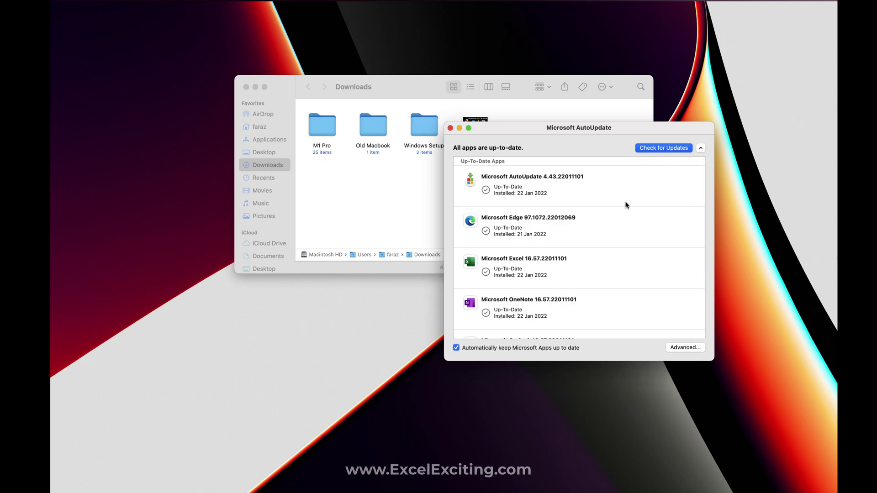
pyautogui.scroll(-3, 625, 204)
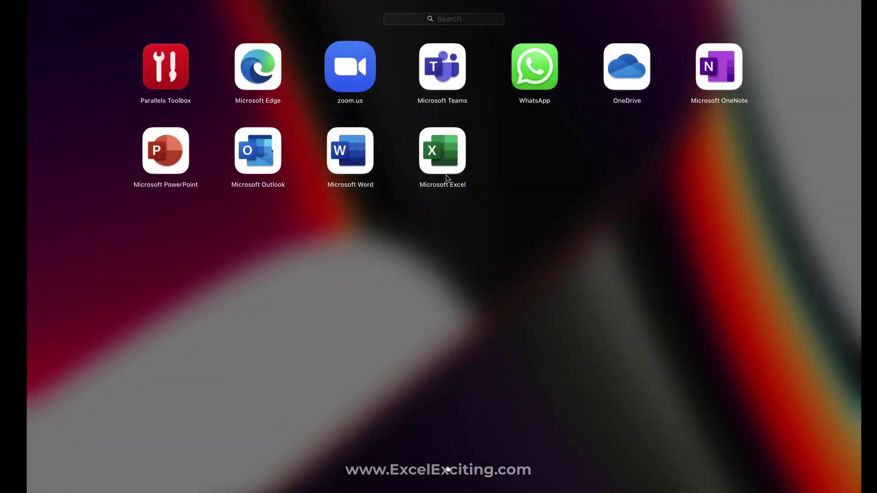
# Launch Excel from Launchpad and sign in with the Microsoft 365 account email.
pyautogui.click(443, 153)
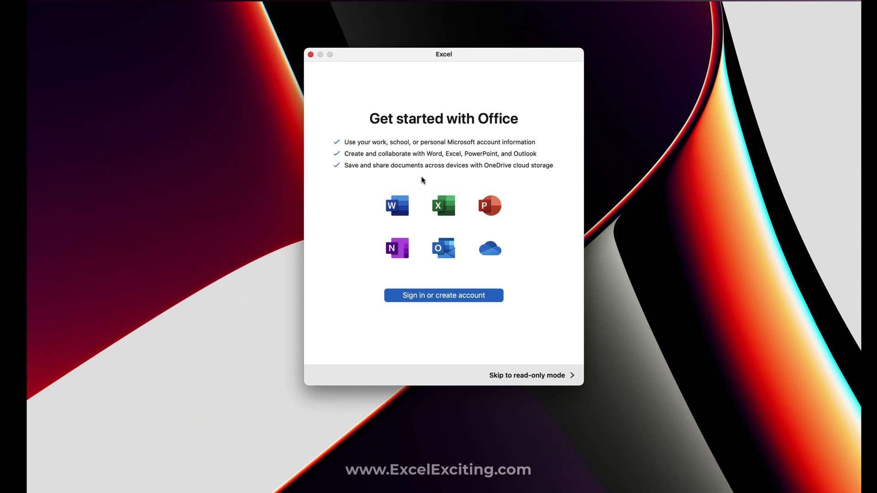
pyautogui.click(412, 297)
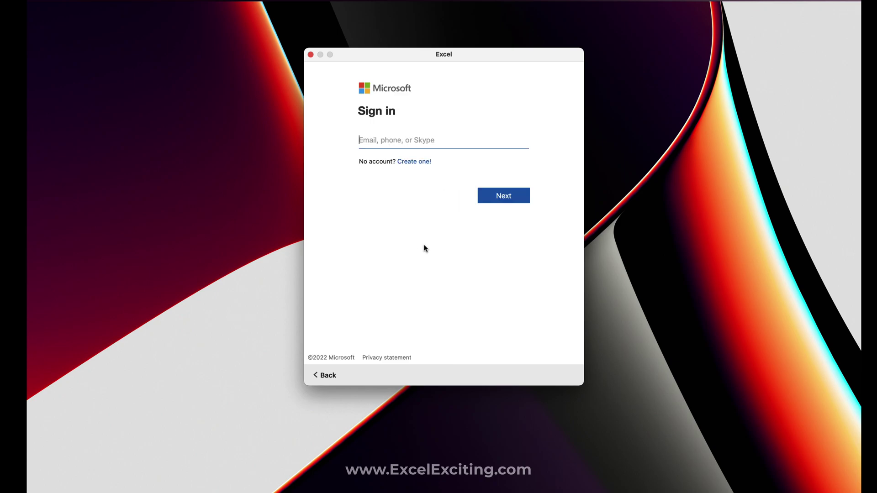
pyautogui.write('email')
pyautogui.write('address')
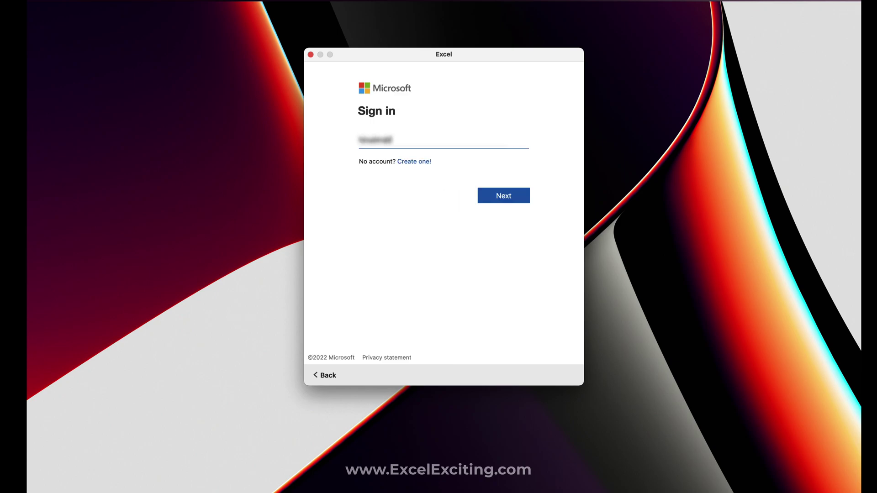
pyautogui.click(504, 195)
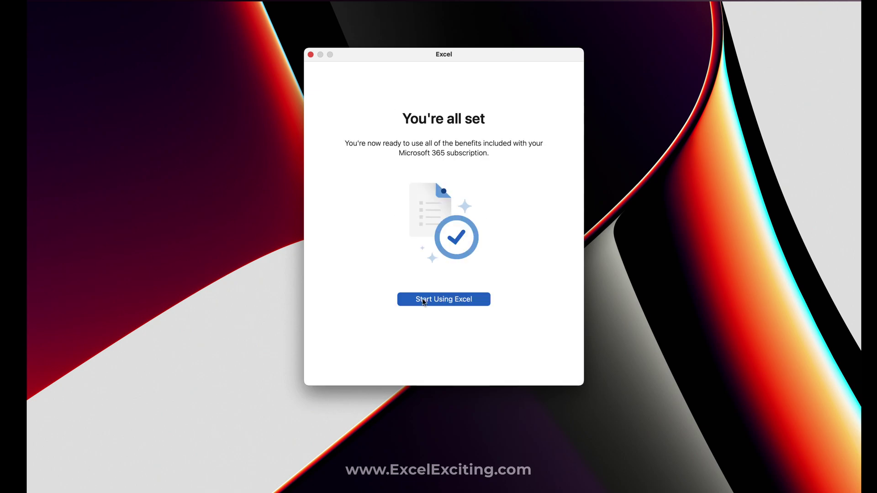
pyautogui.click(423, 302)
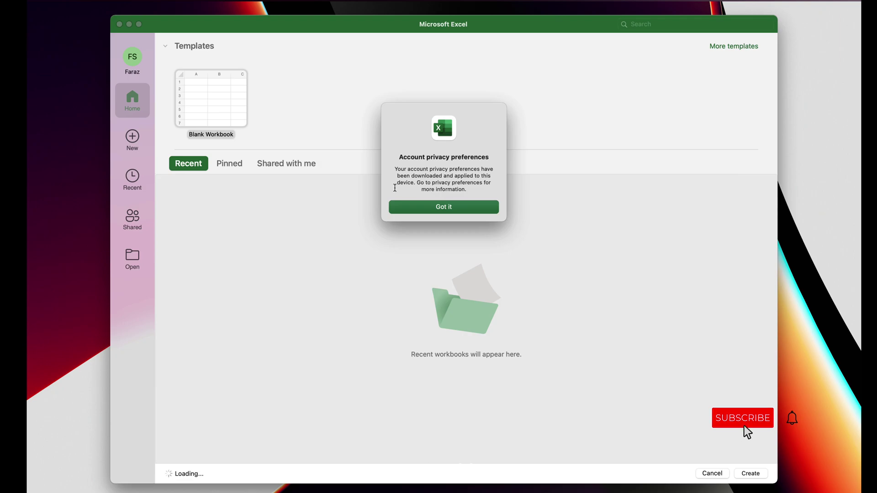
pyautogui.click(406, 208)
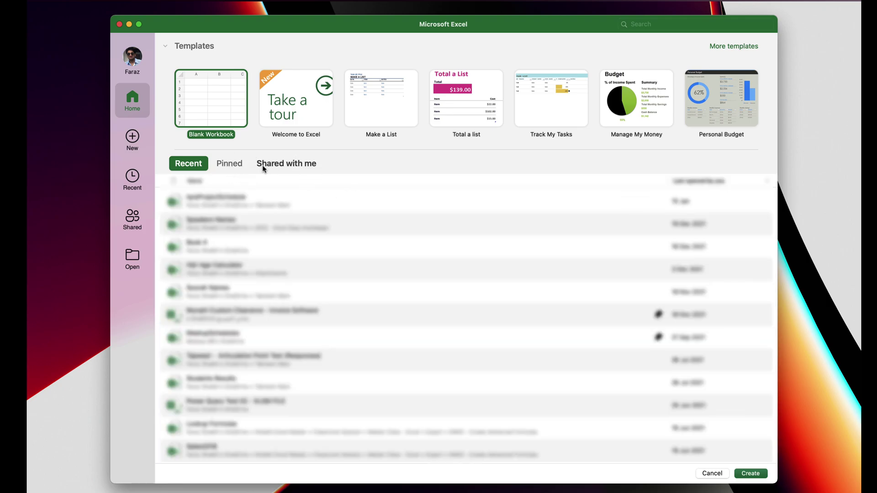
pyautogui.scroll(-1, 226, 210)
pyautogui.scroll(1, 226, 209)
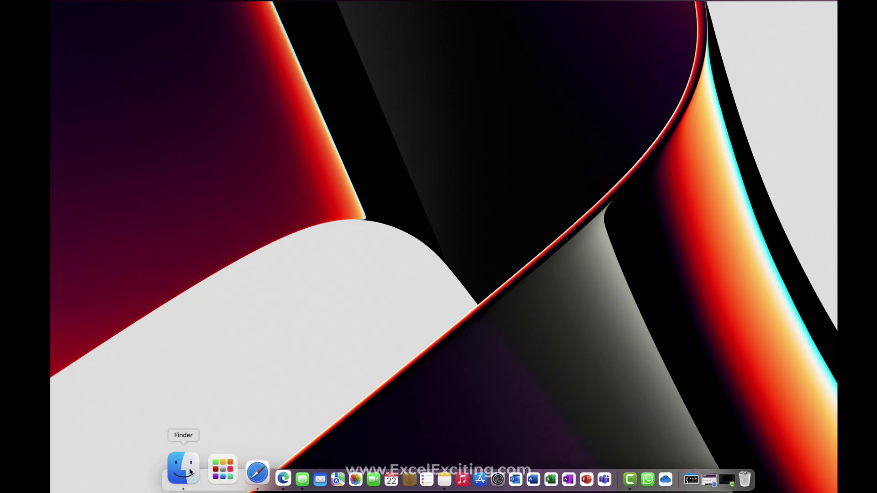
pyautogui.click(182, 473)
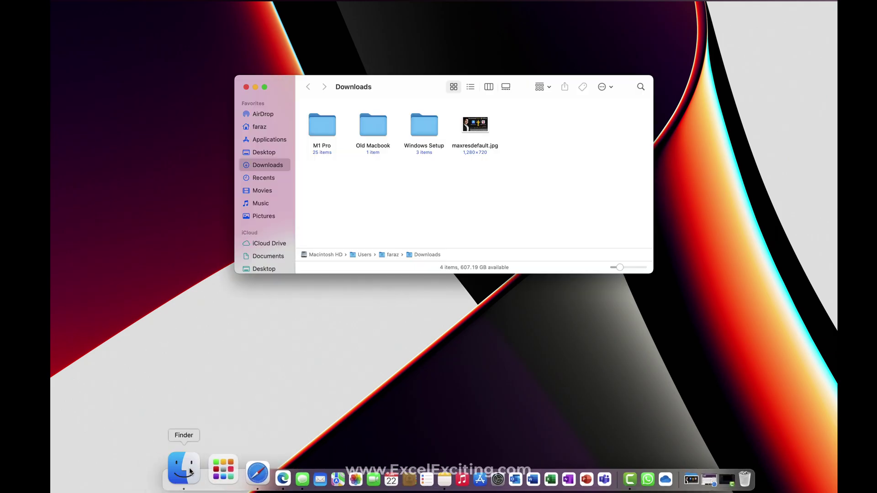
pyautogui.click(269, 140)
pyautogui.click(560, 169)
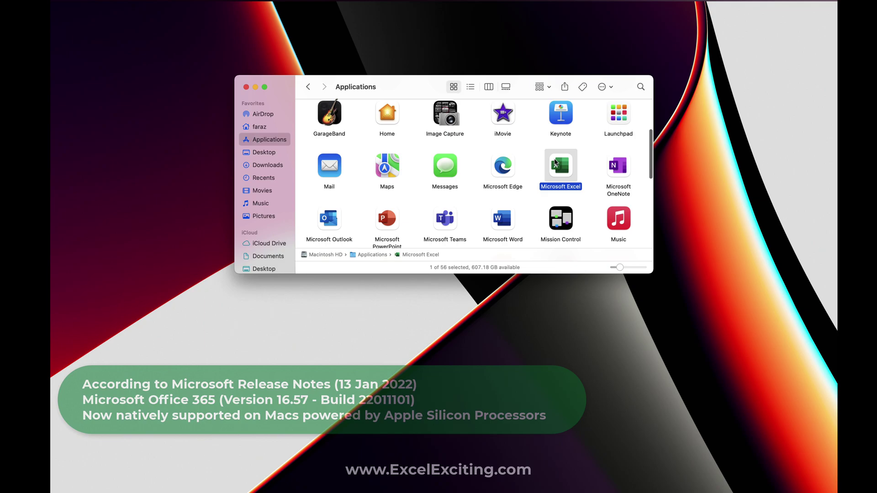
pyautogui.rightClick(557, 163)
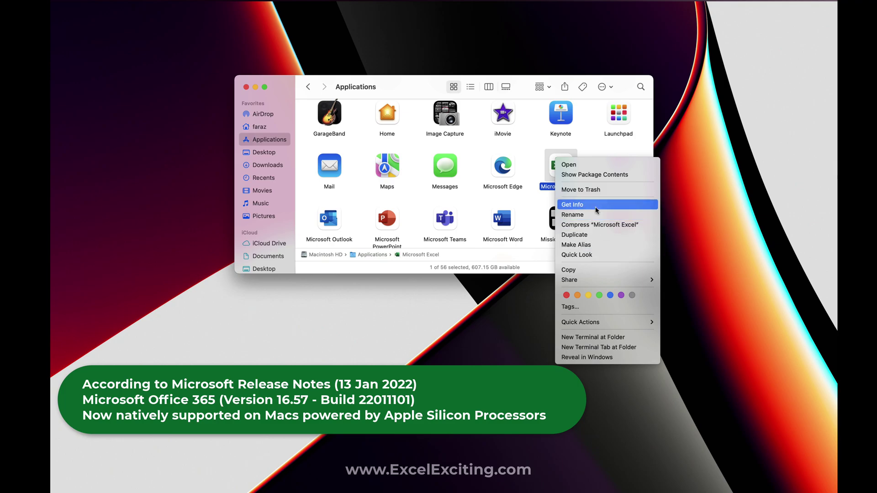
pyautogui.click(571, 205)
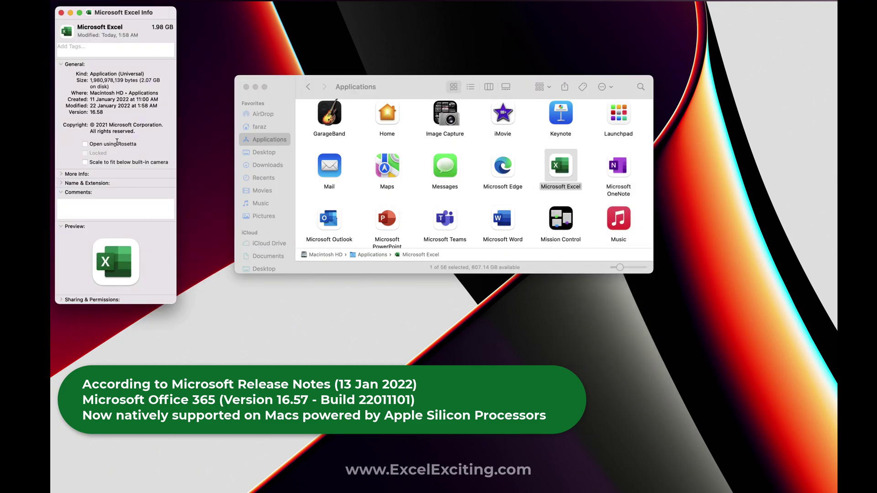
pyautogui.click(63, 13)
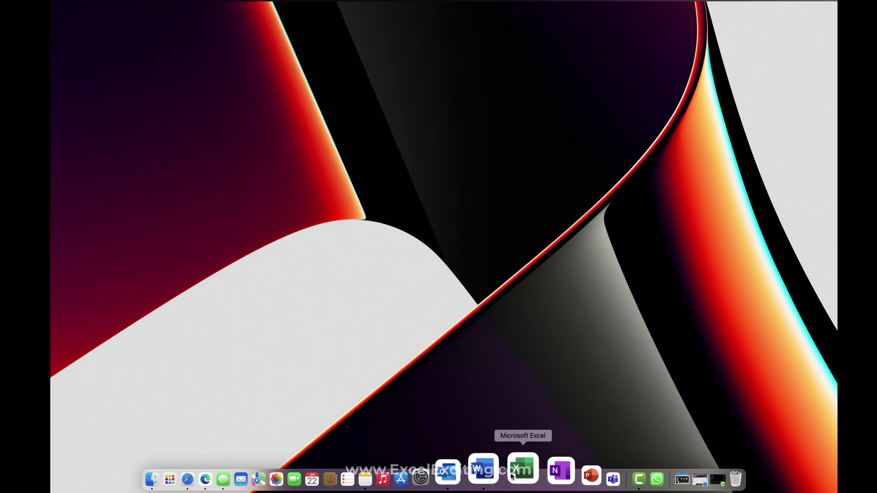
# Launch Excel, OneNote and PowerPoint from the Dock.
pyautogui.click(513, 473)
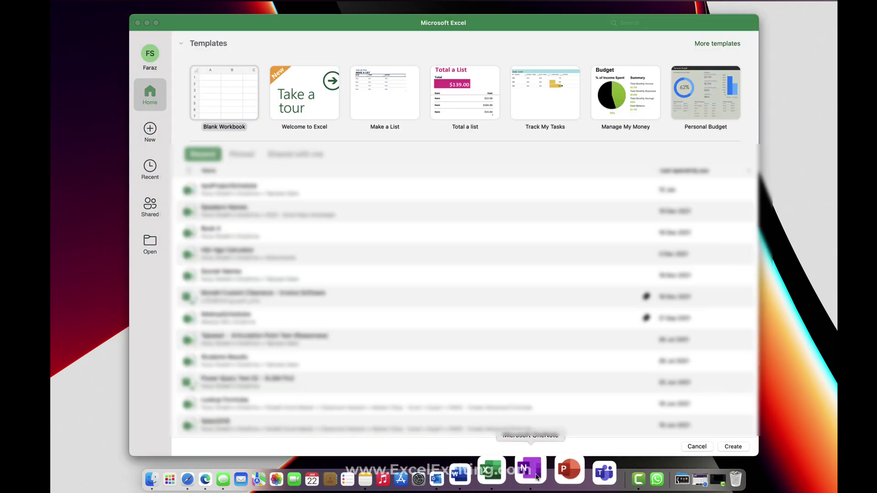
pyautogui.click(530, 472)
pyautogui.click(567, 472)
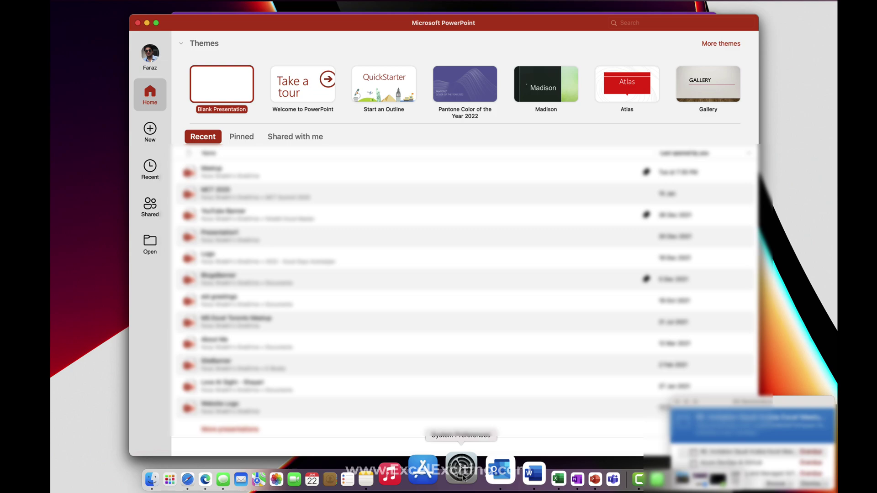
pyautogui.moveTo(455, 215)
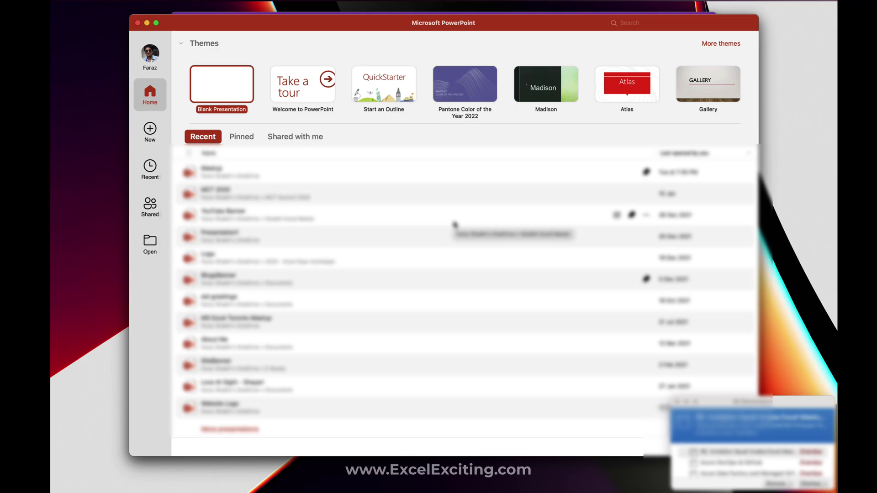
# Switch Outlook to the new Outlook and accept its theme and density personalization.
pyautogui.hotkey('ctrl', 'Up')
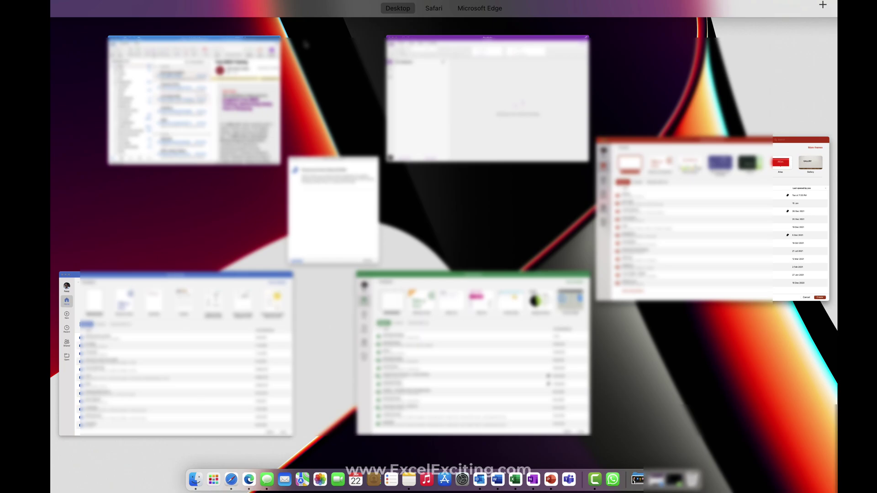
pyautogui.click(226, 118)
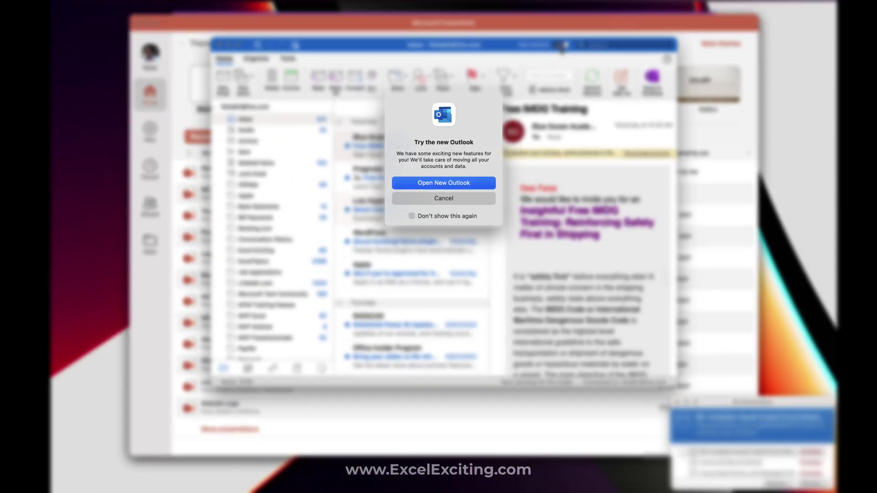
pyautogui.click(469, 186)
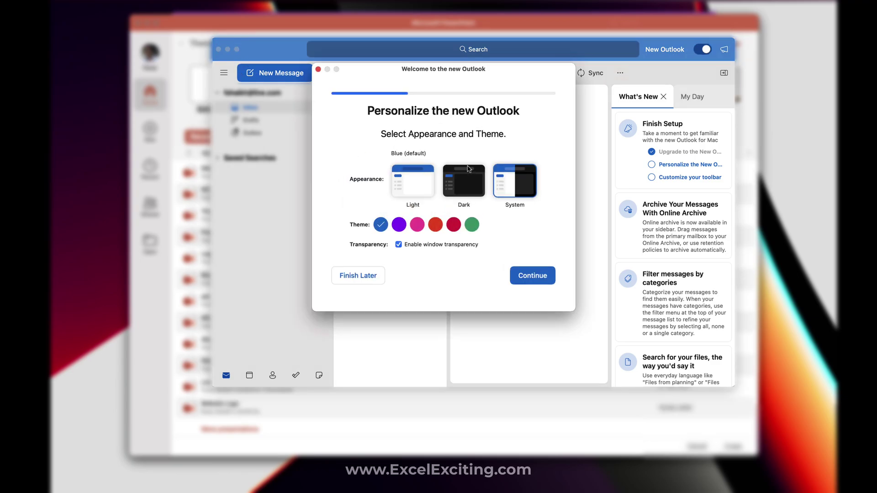
pyautogui.click(534, 277)
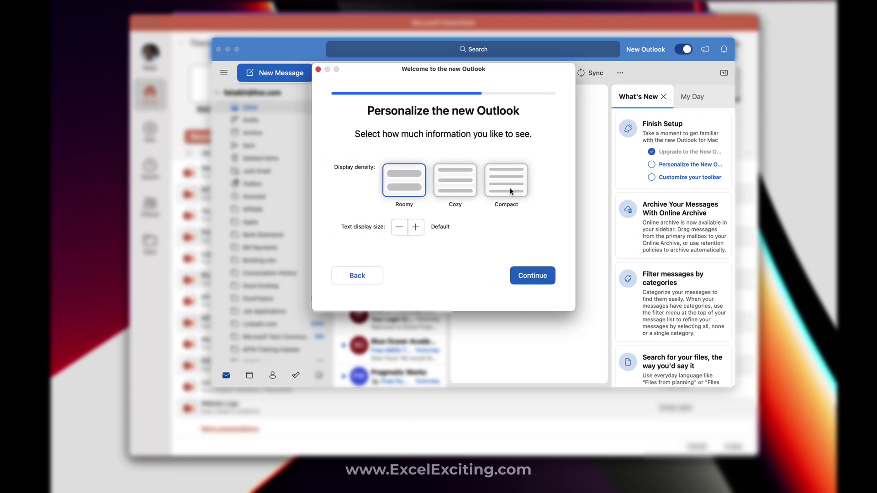
pyautogui.click(528, 276)
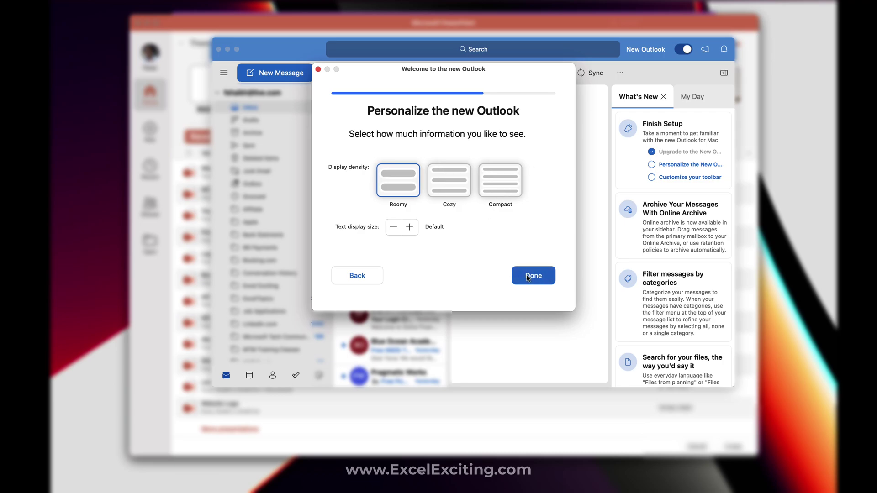
pyautogui.click(526, 226)
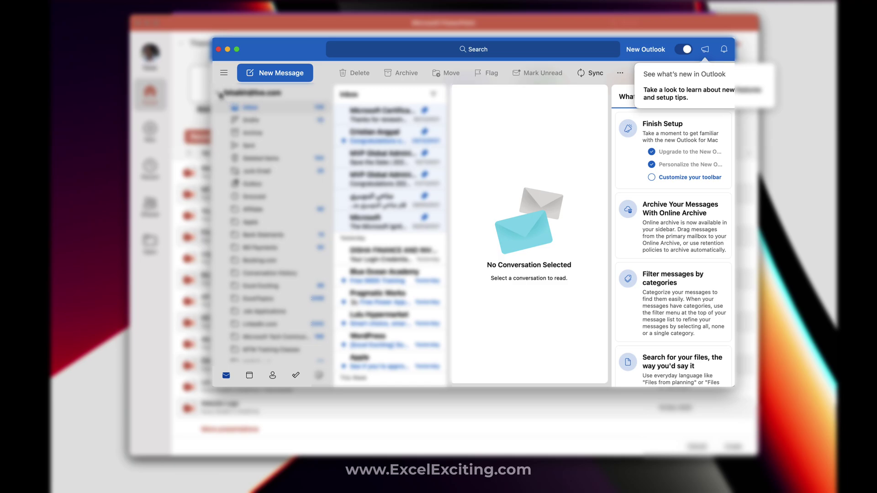
# Collapse and expand the account and Favorites folder groups in Outlook's sidebar.
pyautogui.click(217, 93)
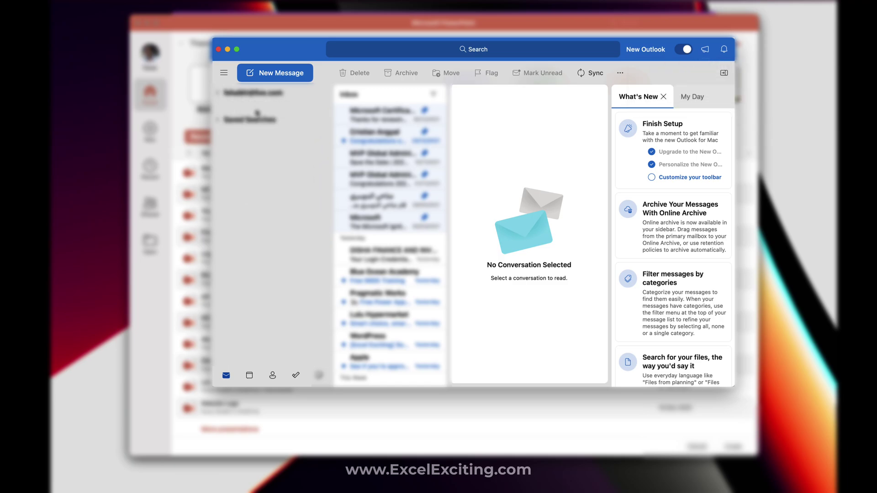
pyautogui.click(218, 94)
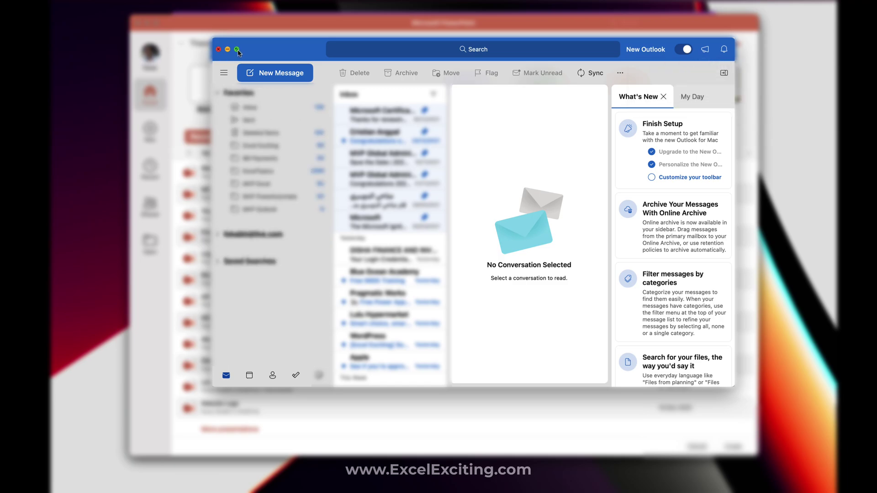
pyautogui.click(219, 96)
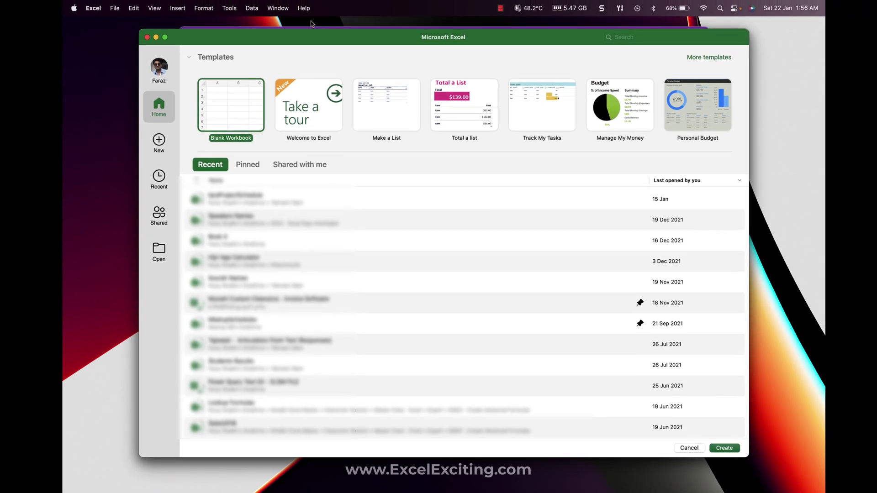
# Switch Microsoft AutoUpdate to the Beta Channel, then re-check and list the up-to-date apps.
pyautogui.click(304, 8)
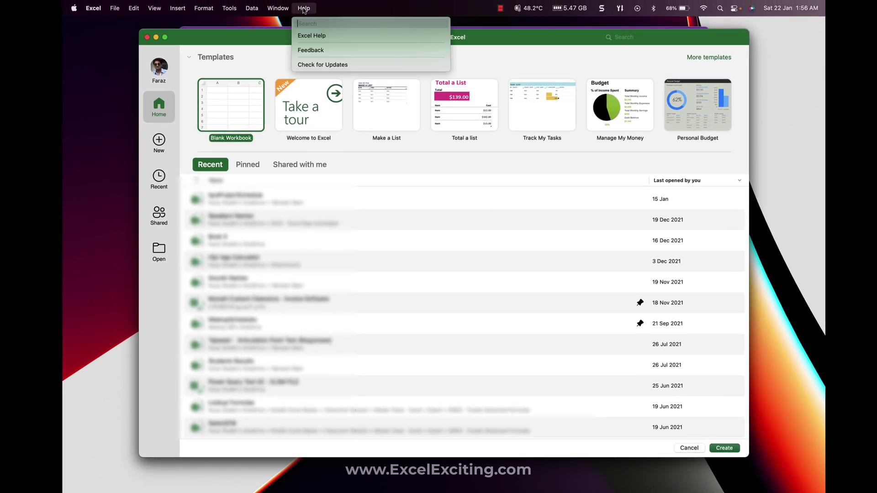
pyautogui.click(322, 65)
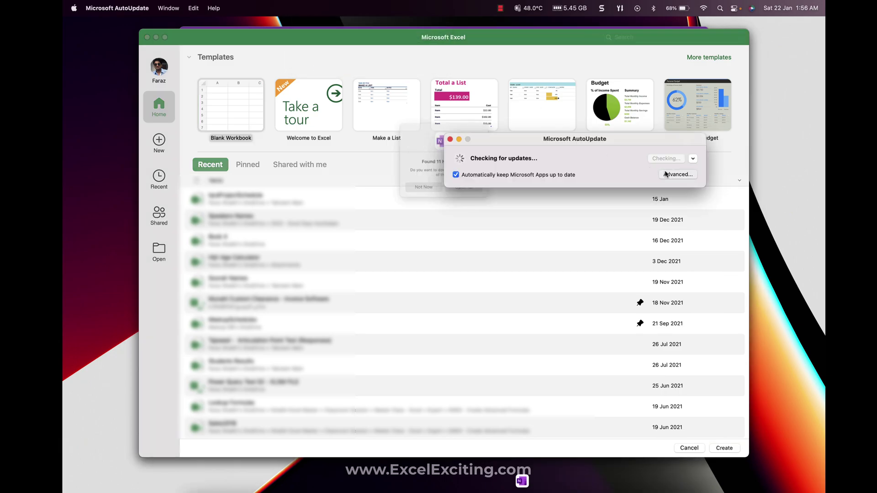
pyautogui.click(677, 174)
pyautogui.click(597, 159)
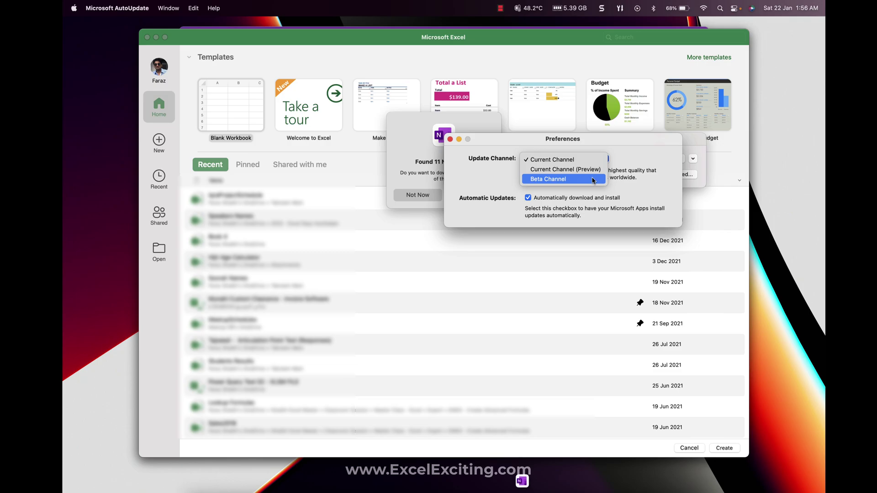
pyautogui.click(594, 180)
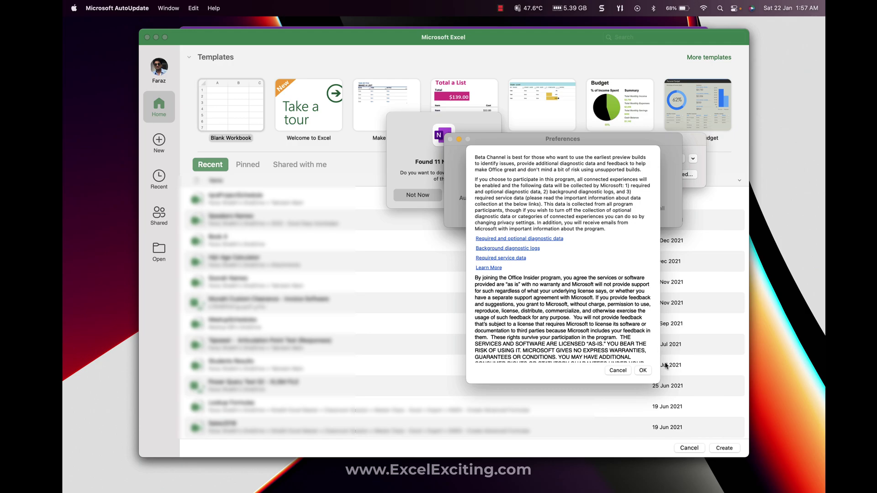
pyautogui.click(644, 371)
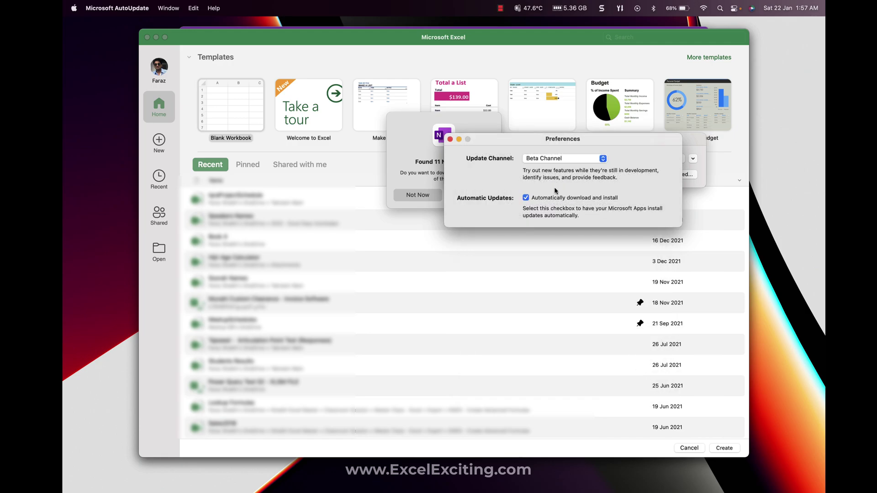
pyautogui.click(450, 139)
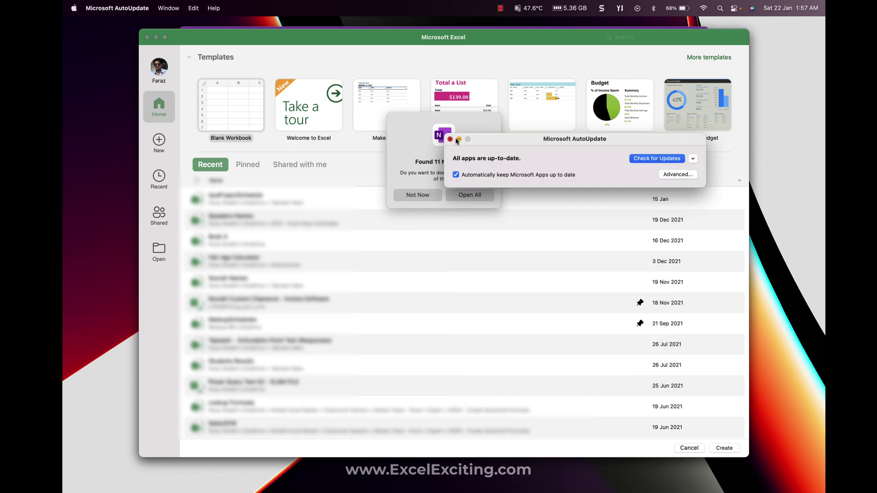
pyautogui.click(669, 158)
pyautogui.click(693, 159)
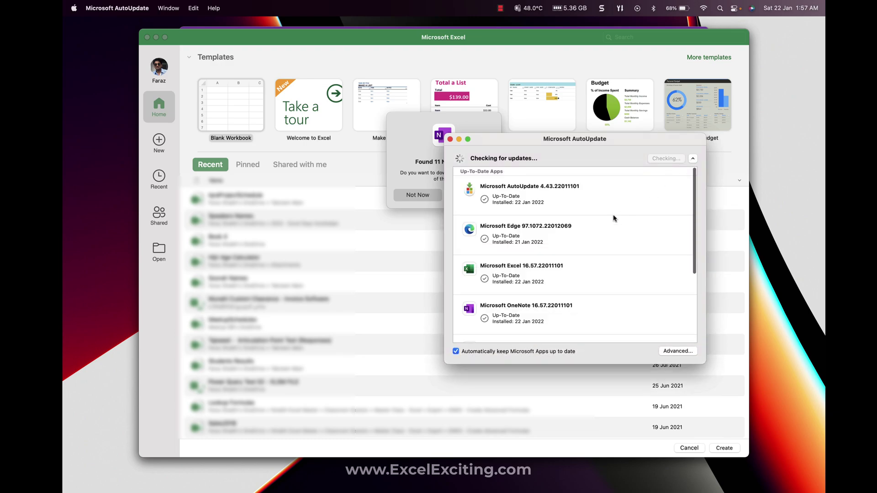